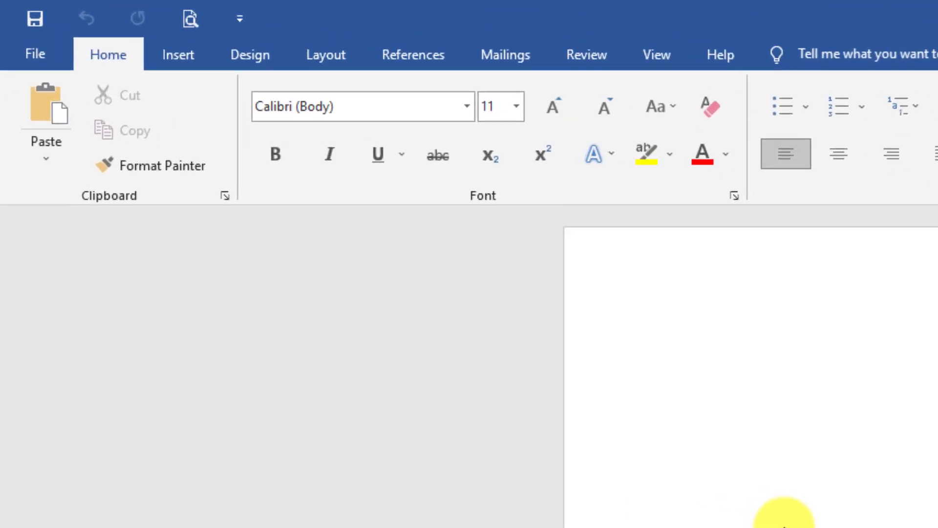
Start a comparison of two document versions and choose Bab 1 from the SKRIPSI folder in Downloads as the original document.
left_click(592, 56)
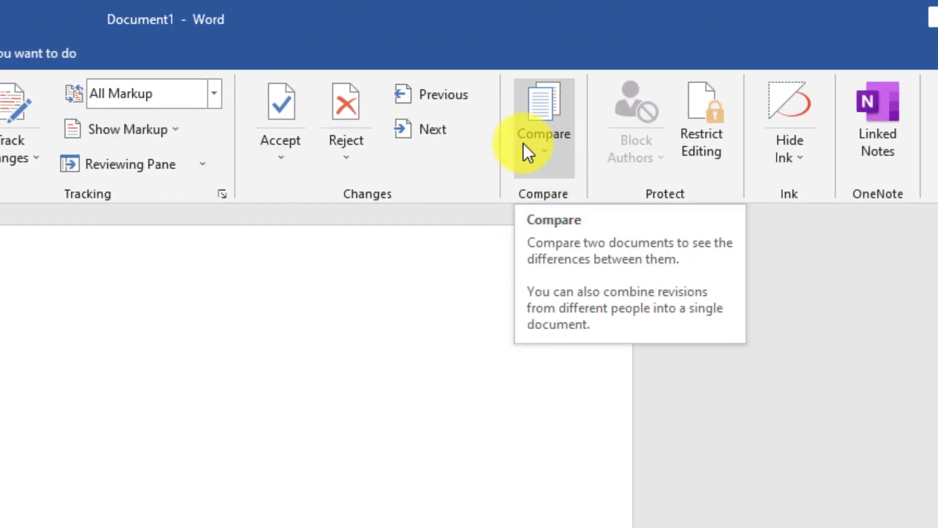
left_click(556, 145)
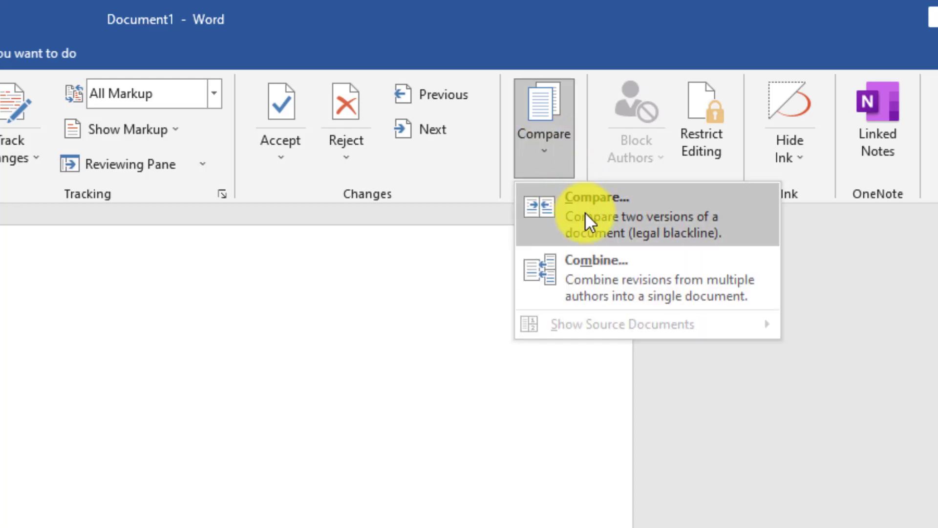
left_click(585, 212)
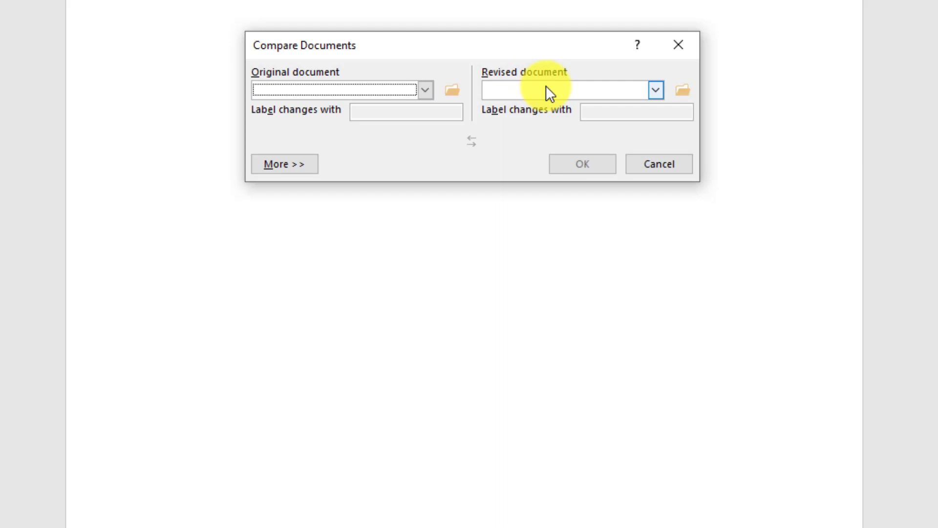
left_click(459, 98)
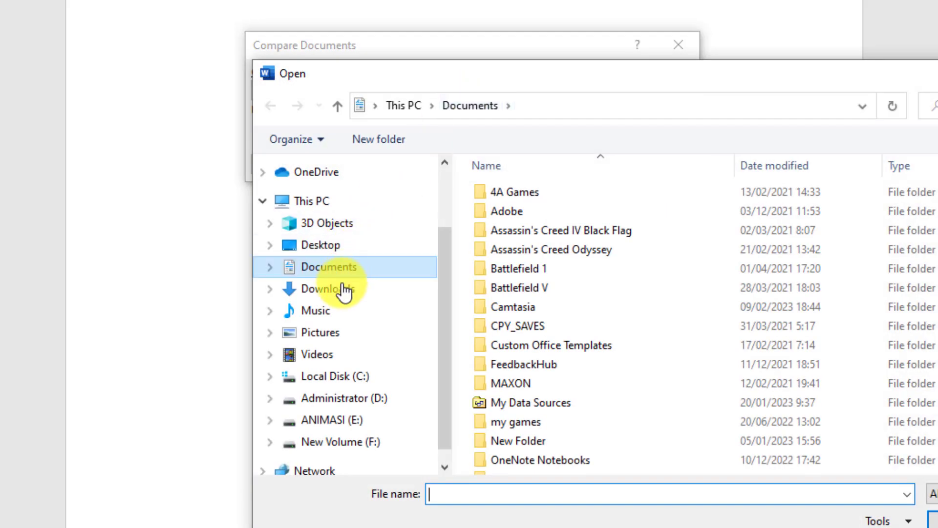
left_click(345, 289)
left_click(563, 218)
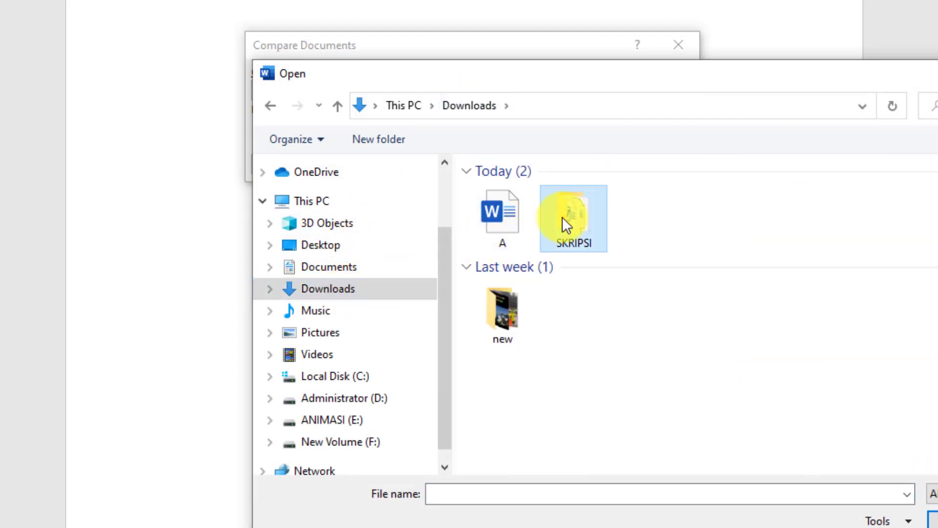
double_click(562, 216)
left_click(530, 211)
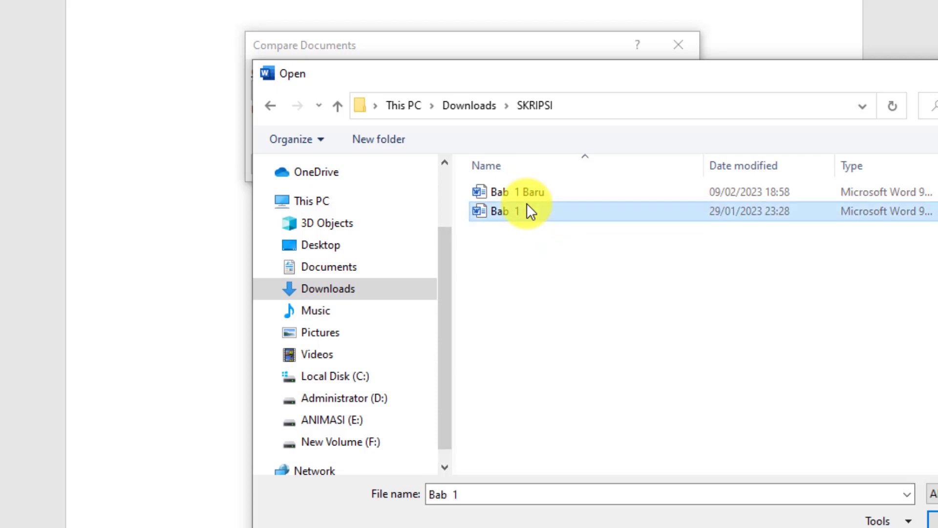
left_click(934, 521)
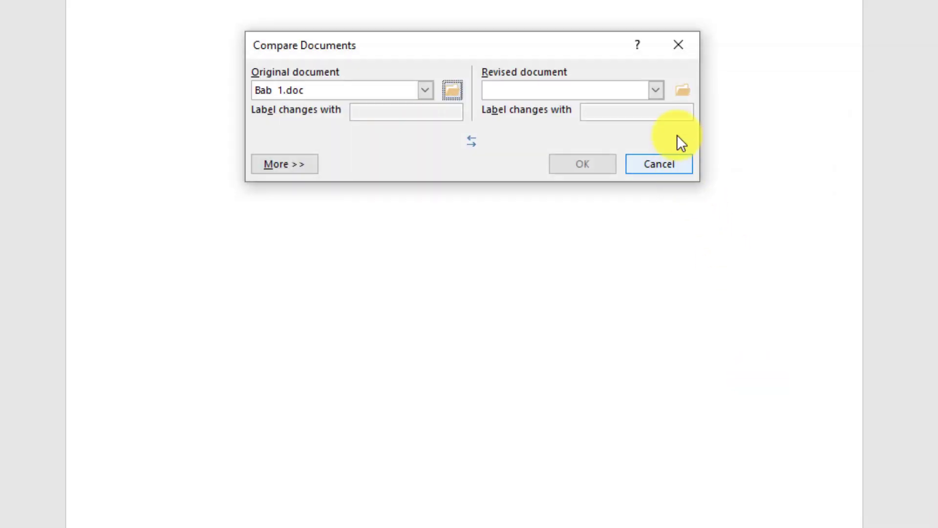
Choose Bab 1 Baru as the revised document and run the comparison.
left_click(682, 90)
left_click(566, 193)
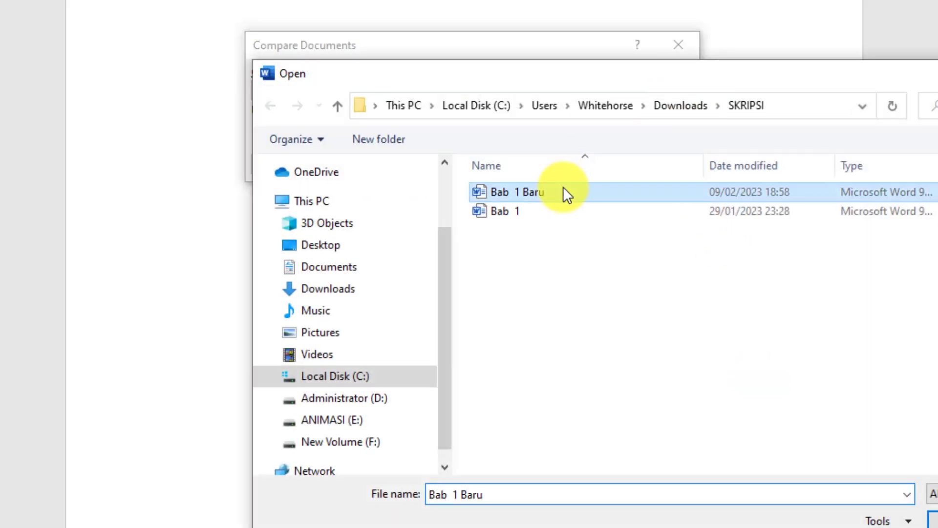
left_click(935, 521)
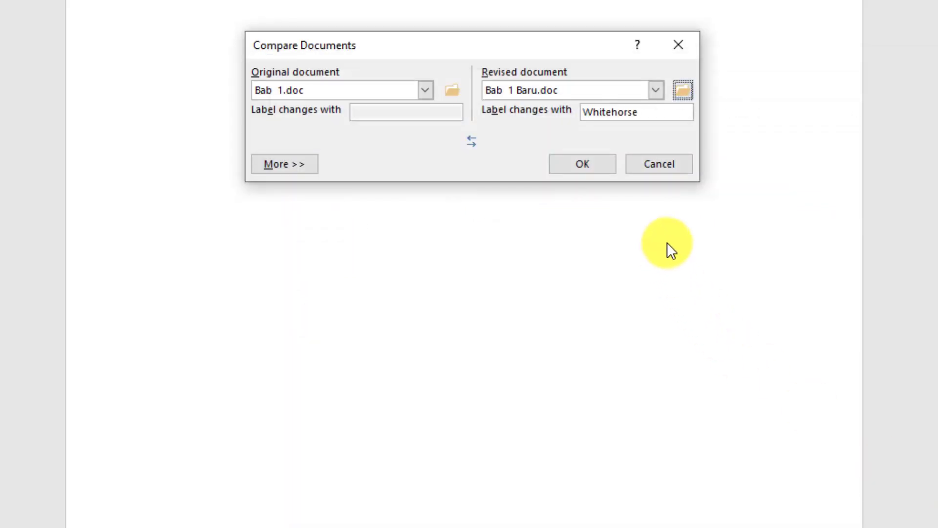
left_click_drag(653, 115, 562, 109)
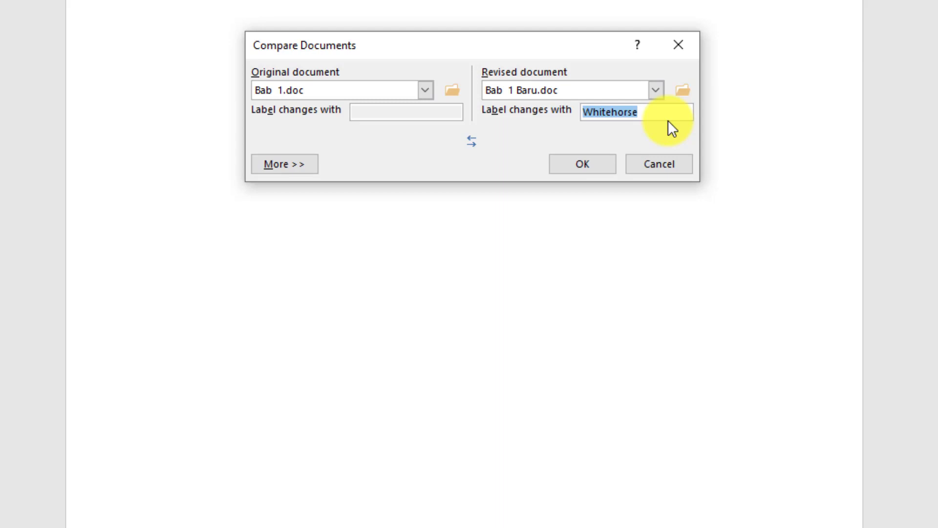
left_click(581, 164)
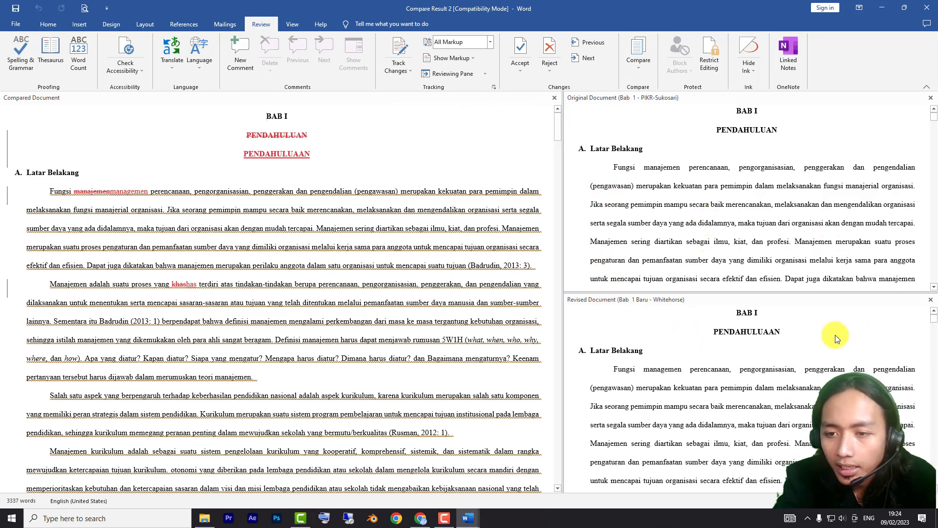
Look through the Latar Belakang section in the compared, original and revised documents, then return to the chapter heading.
scroll(755, 335, "down", 1)
scroll(756, 335, "down", 3)
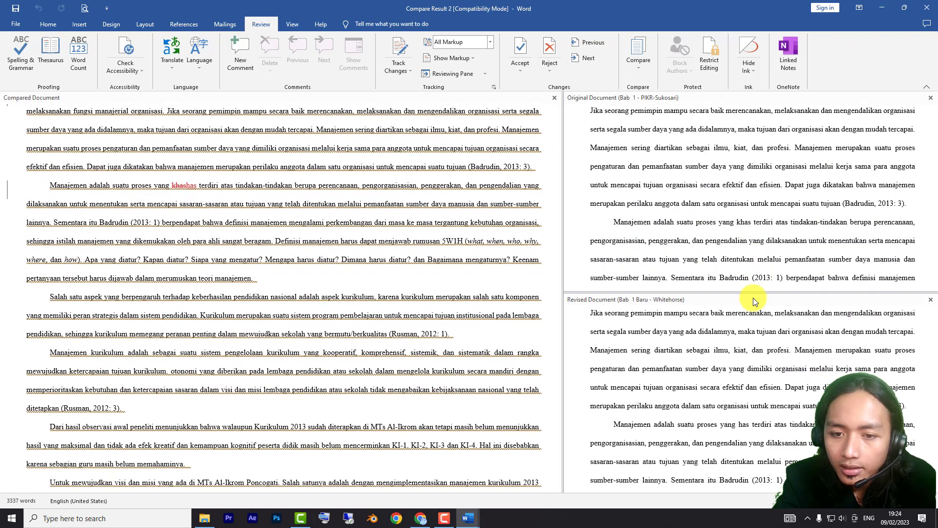
scroll(744, 252, "down", 3)
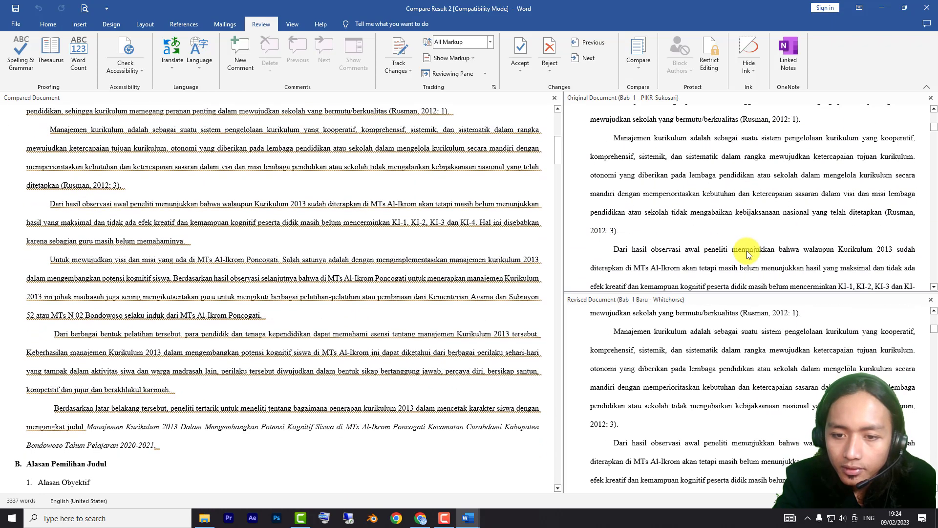
scroll(765, 372, "down", 3)
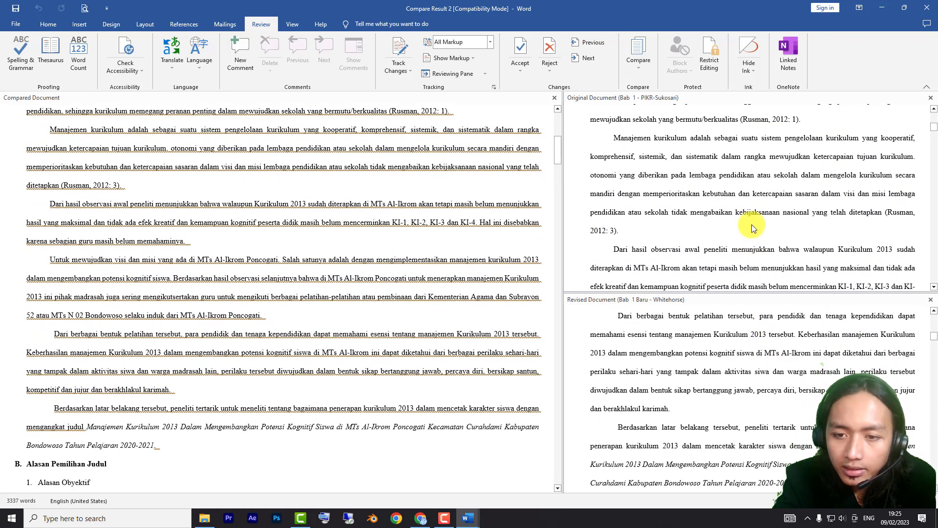
scroll(751, 227, "down", 1)
scroll(743, 245, "up", 10)
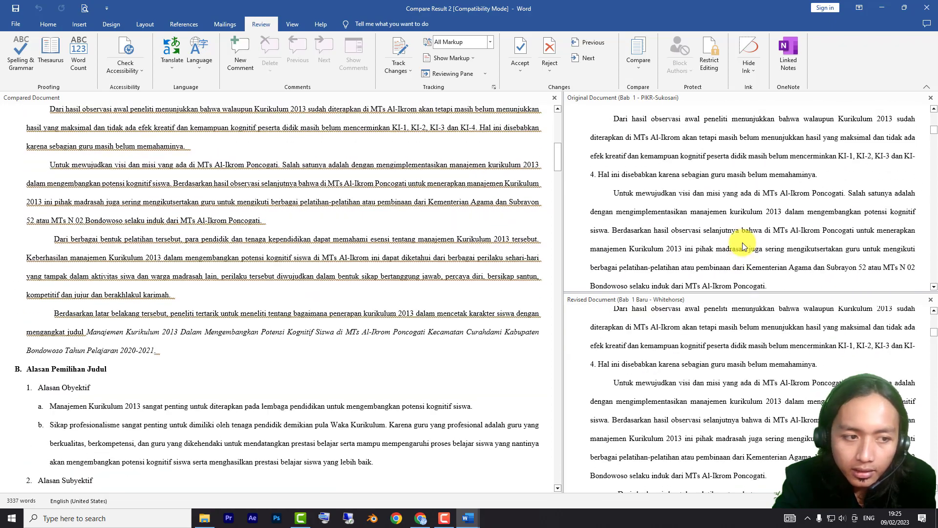
scroll(744, 246, "up", 1)
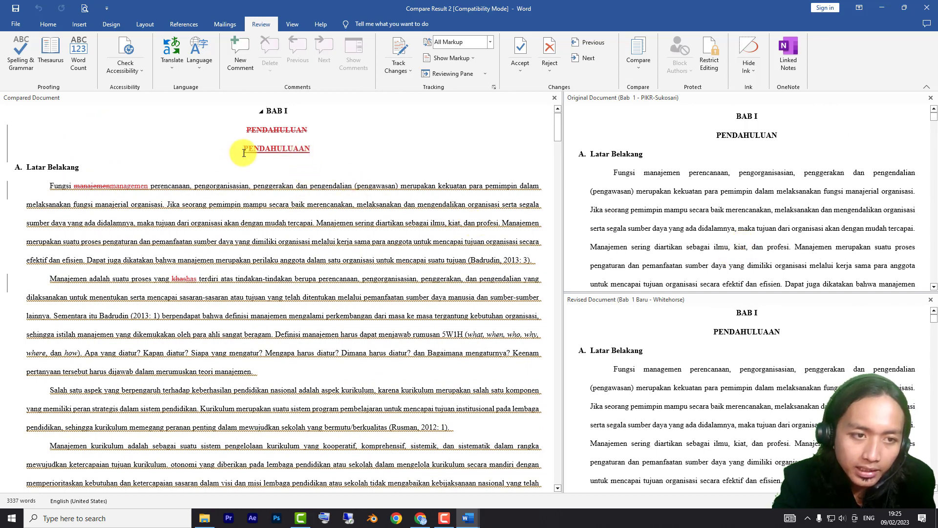
Examine the marked changes in the chapter title and first two paragraphs against the original and revised documents.
left_click_drag(321, 150, 181, 142)
left_click_drag(150, 188, 57, 190)
left_click(187, 287)
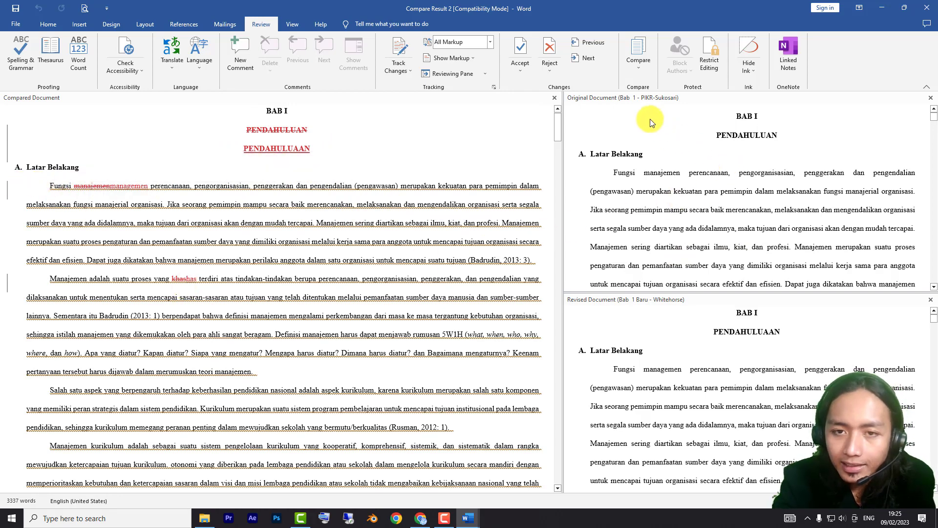
left_click(741, 135)
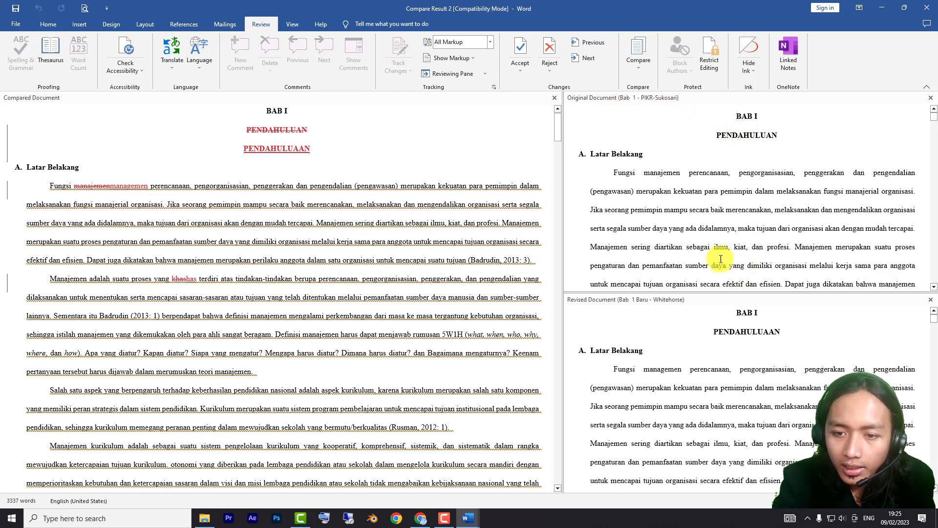
left_click(293, 129)
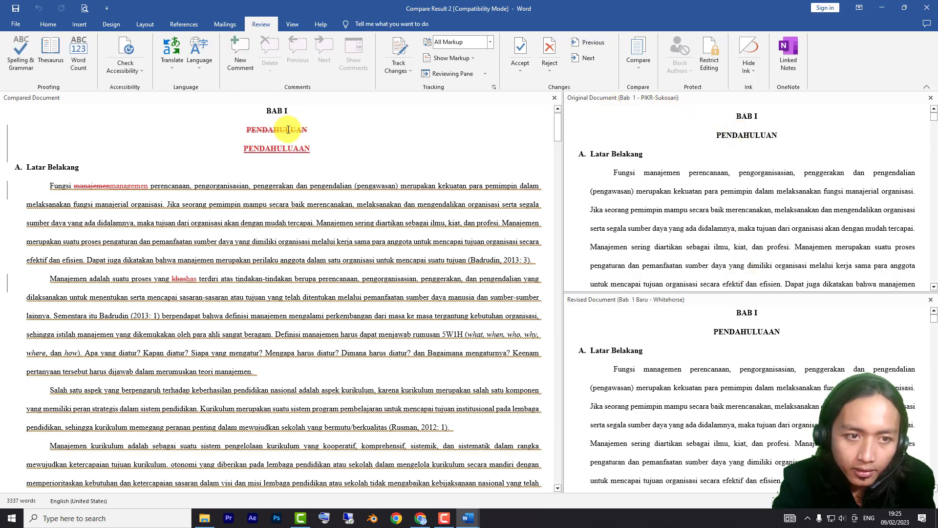
left_click_drag(246, 130, 319, 132)
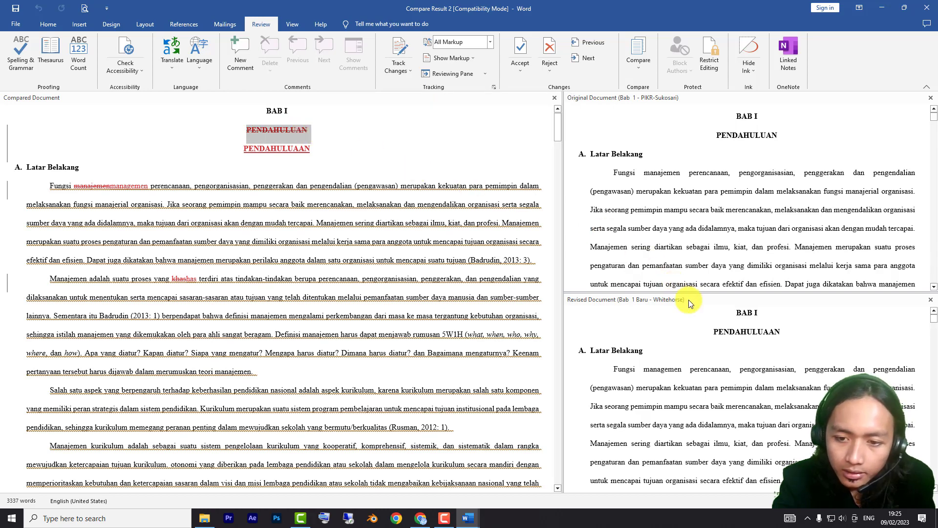
left_click(717, 333)
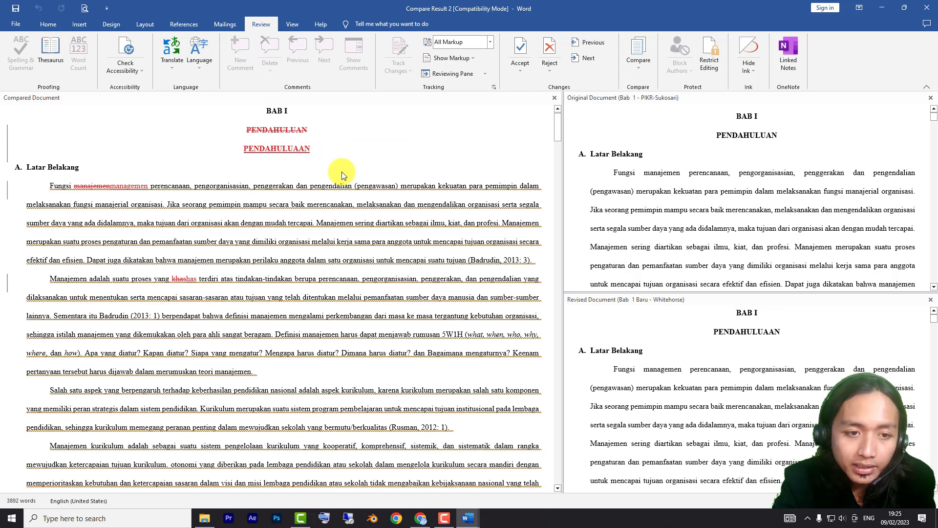
Check how the marked-up opening paragraphs line up with the same passages in both source documents.
scroll(320, 309, "down", 3)
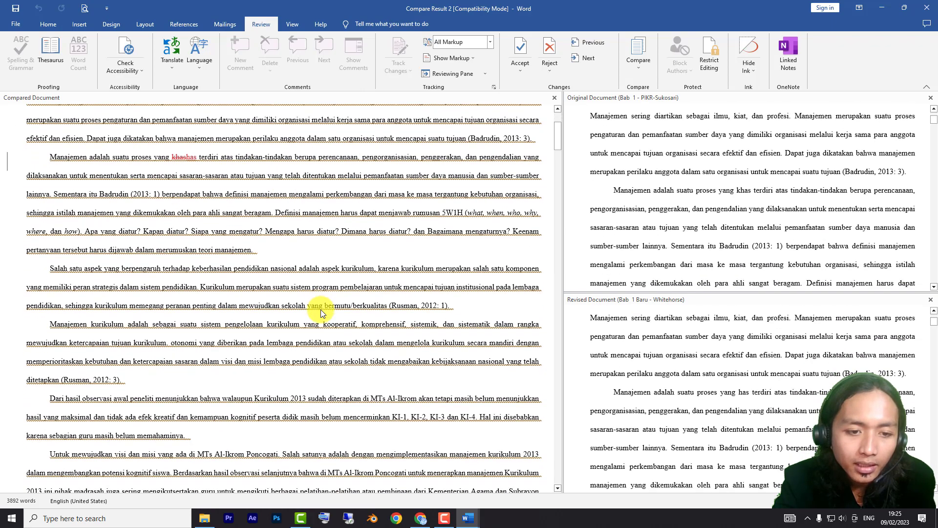
scroll(322, 310, "up", 3)
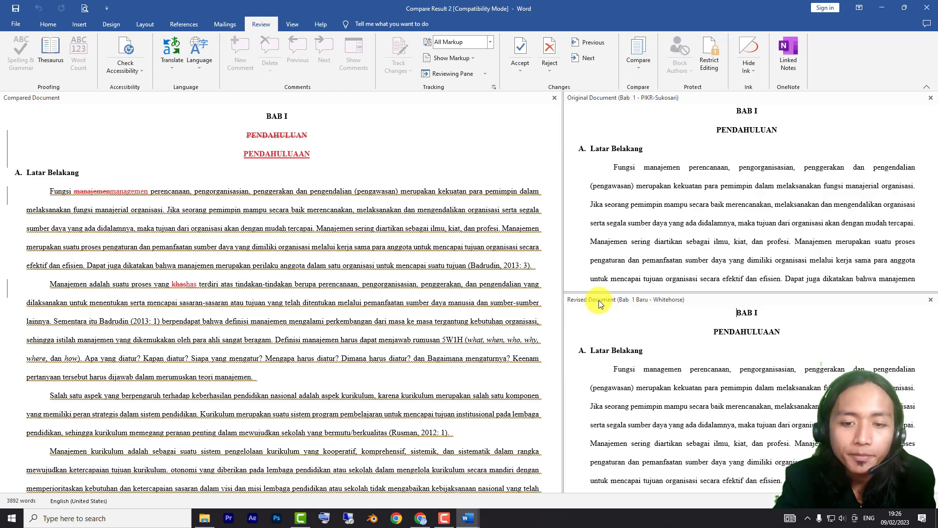
scroll(630, 317, "down", 2)
scroll(629, 316, "up", 3)
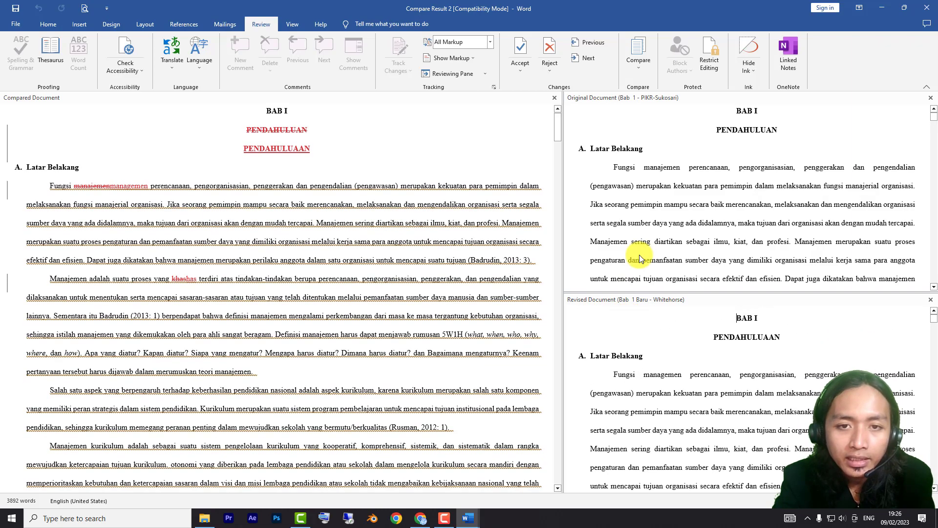
scroll(639, 258, "down", 4)
scroll(640, 258, "up", 4)
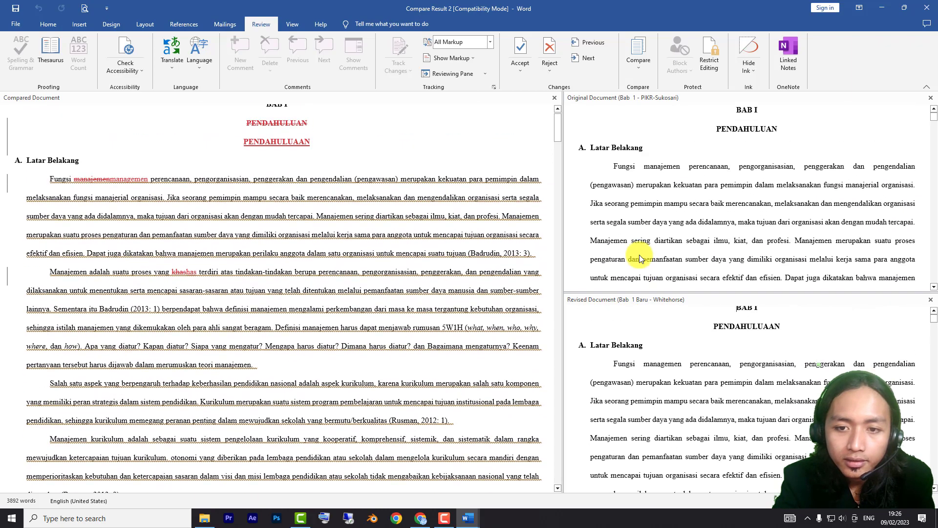
scroll(639, 258, "up", 1)
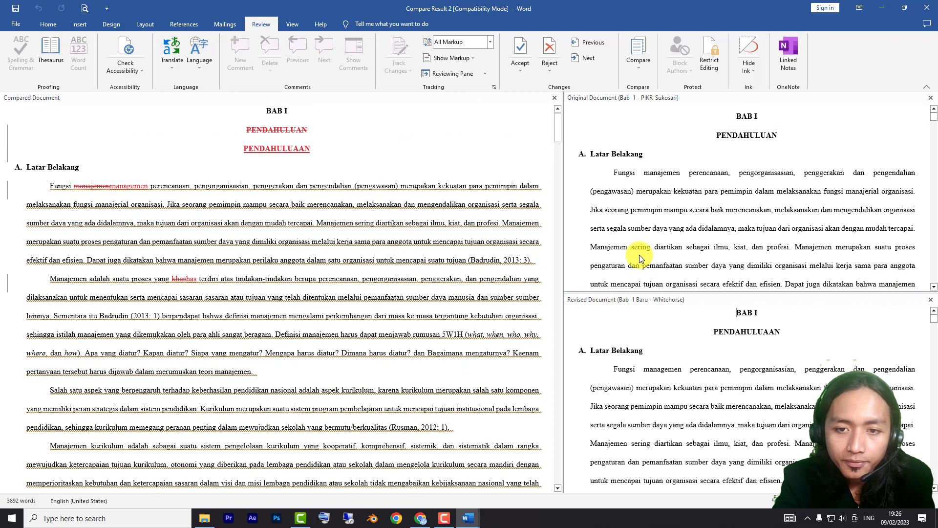
Close the comparison result and return to the blank document.
left_click(927, 7)
left_click(470, 278)
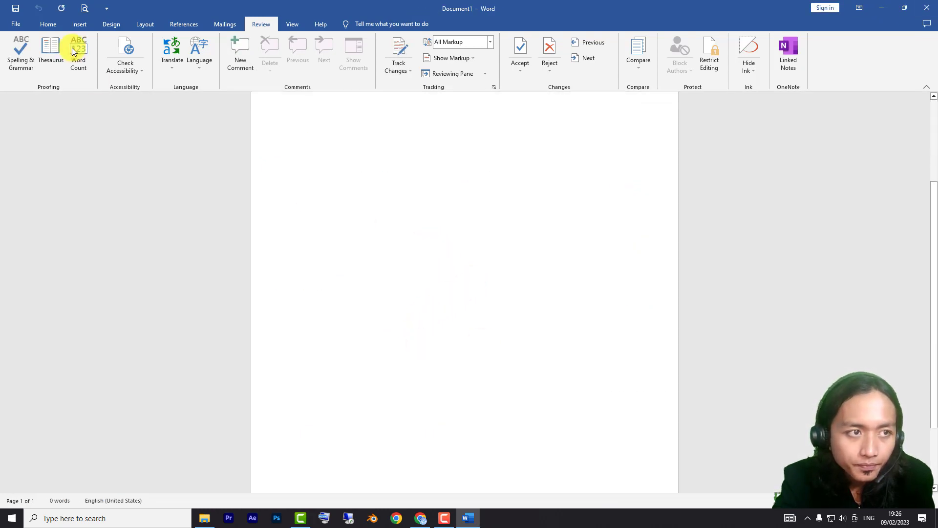
left_click(48, 23)
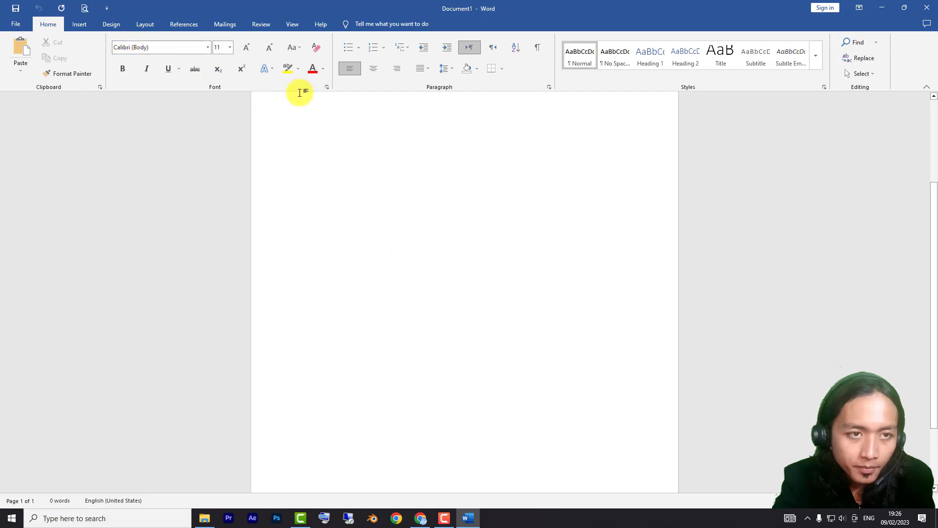
Start a new comparison of two document versions with Bab 1 from the SKRIPSI folder as the original document.
left_click(268, 30)
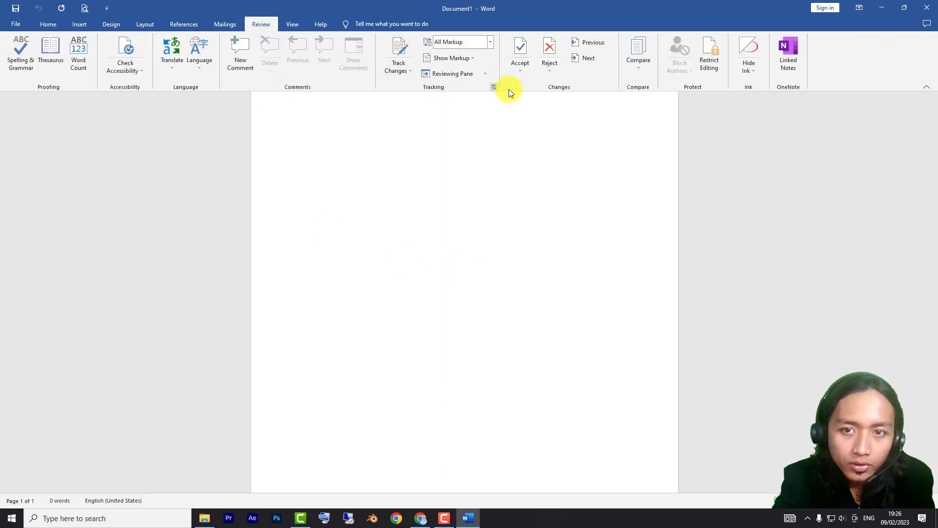
left_click(648, 63)
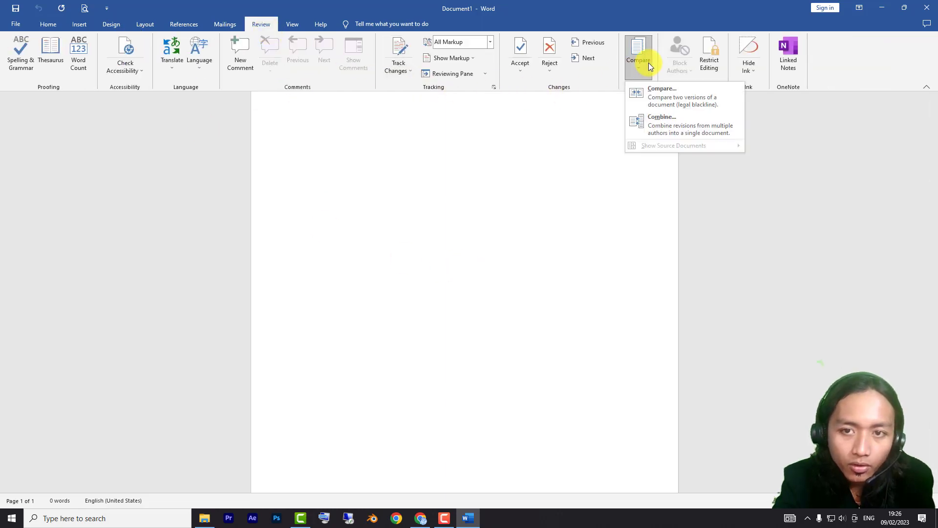
left_click(654, 97)
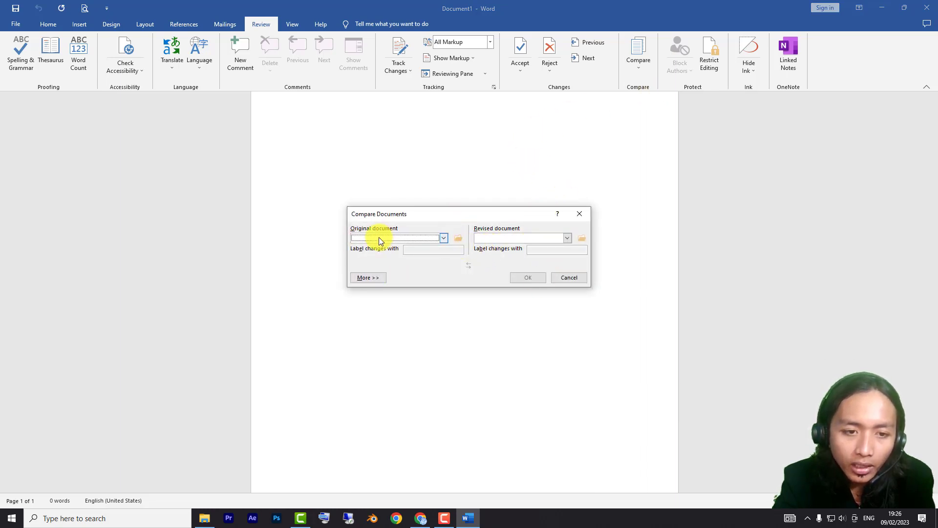
left_click(458, 238)
left_click(493, 304)
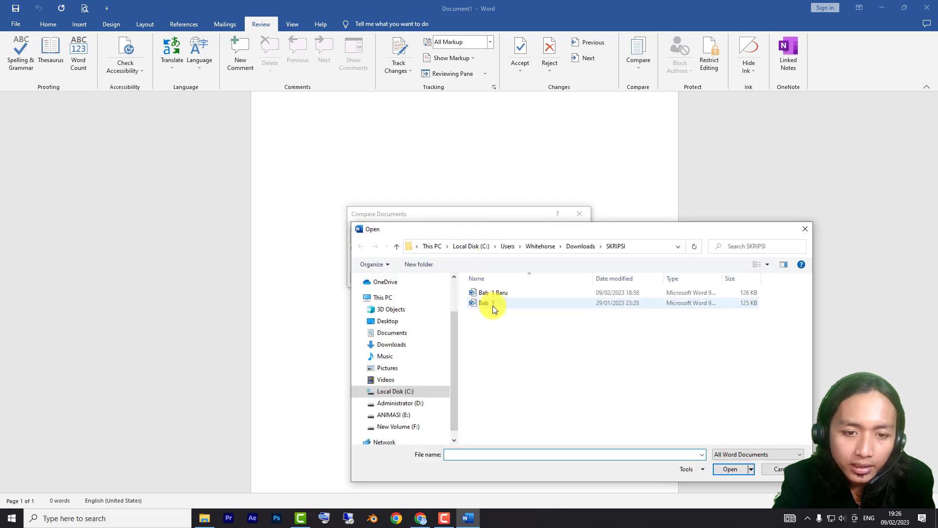
left_click(720, 467)
Set Bab 1 Baru as the revised document and generate the comparison again.
left_click(584, 239)
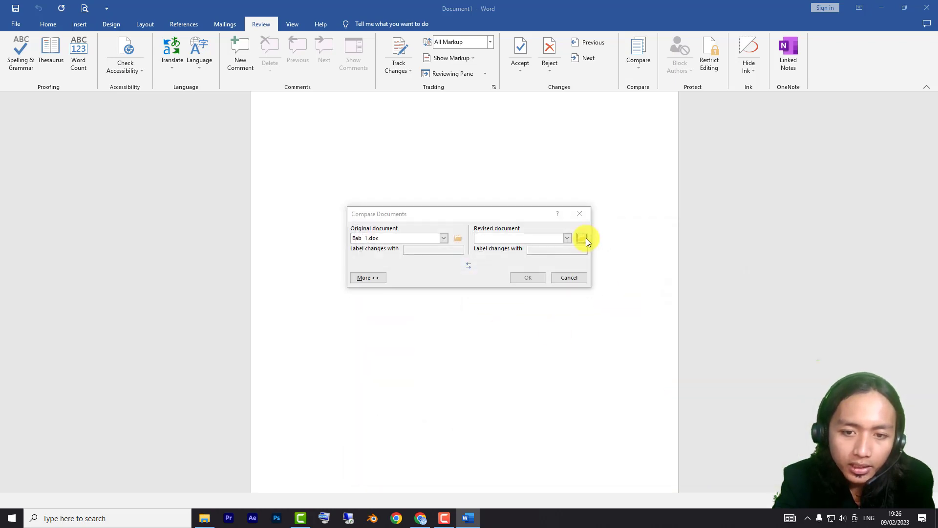
left_click(506, 292)
left_click(732, 470)
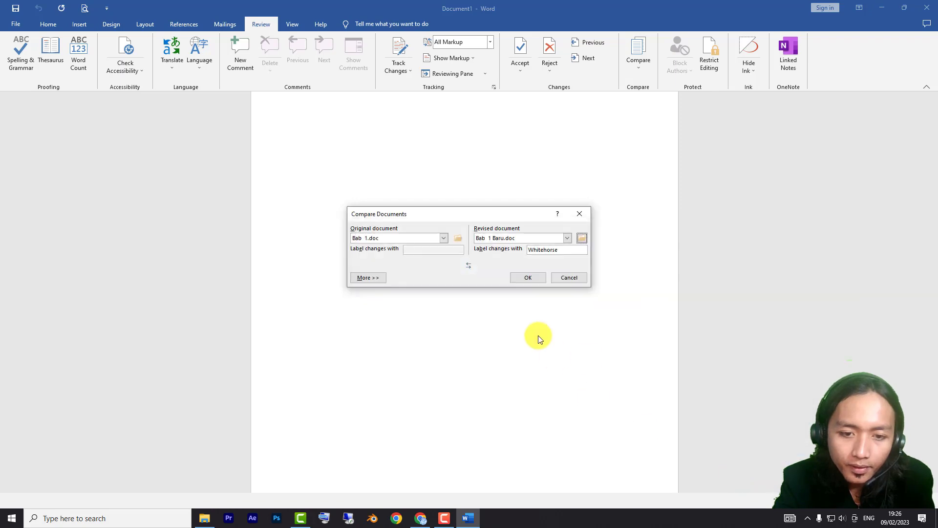
left_click(527, 280)
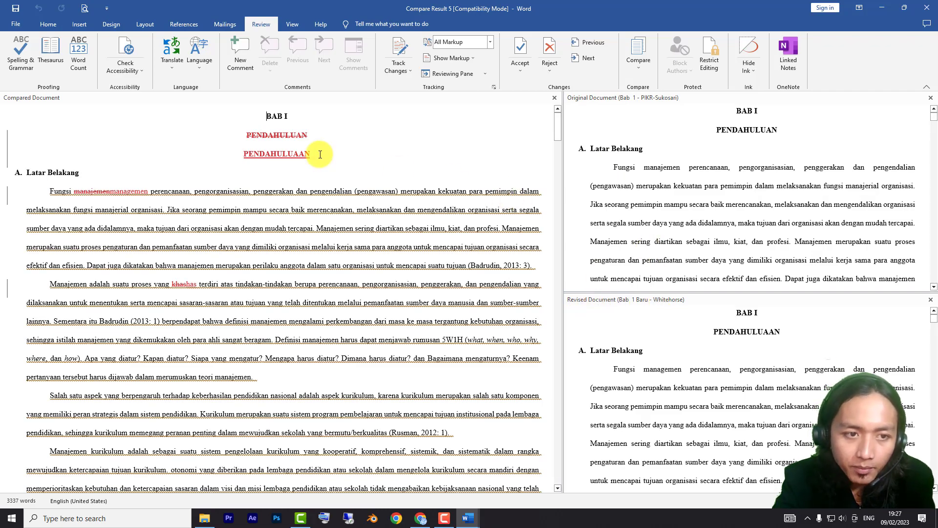
Review the marked-up changes in the compared document from the chapter title through the start of section B, Alasan Pemilihan Judul.
scroll(369, 360, "down", 3)
scroll(370, 360, "up", 4)
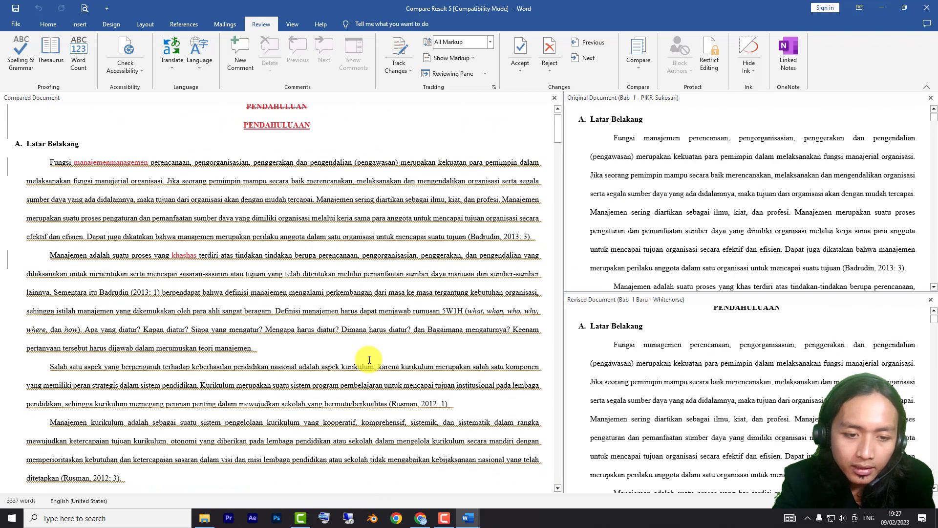
scroll(369, 360, "down", 4)
scroll(370, 360, "down", 6)
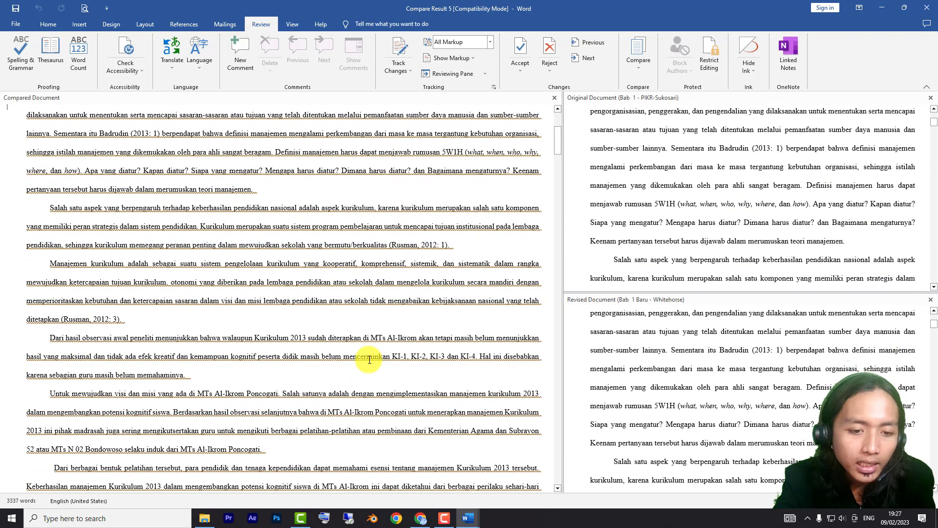
scroll(369, 360, "down", 2)
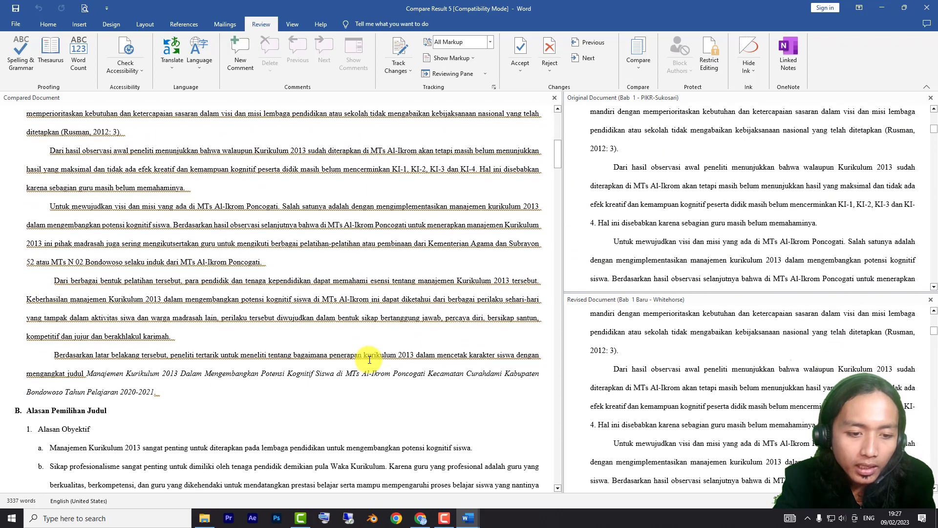
scroll(369, 360, "up", 4)
scroll(370, 360, "up", 6)
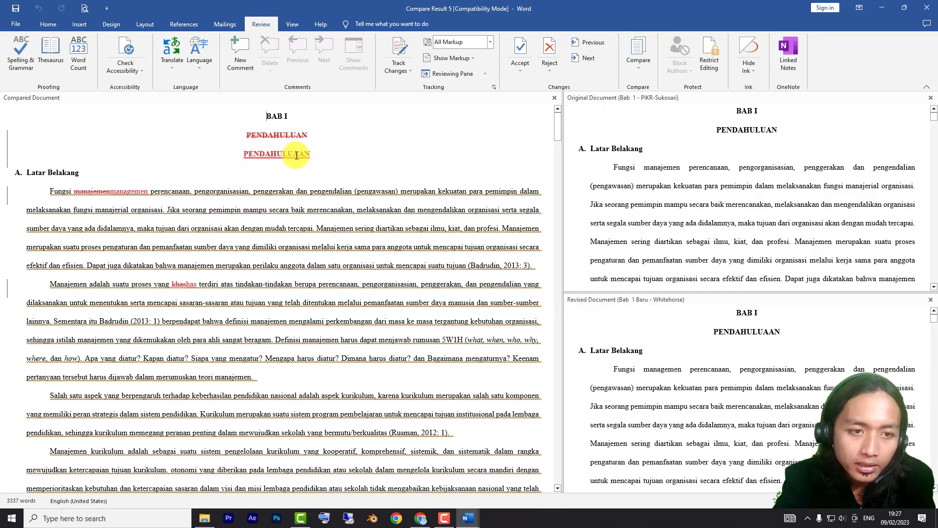
Examine the marked-up PENDAHULUAAN heading and highlight the same word in the revised document.
mouse_move(298, 157)
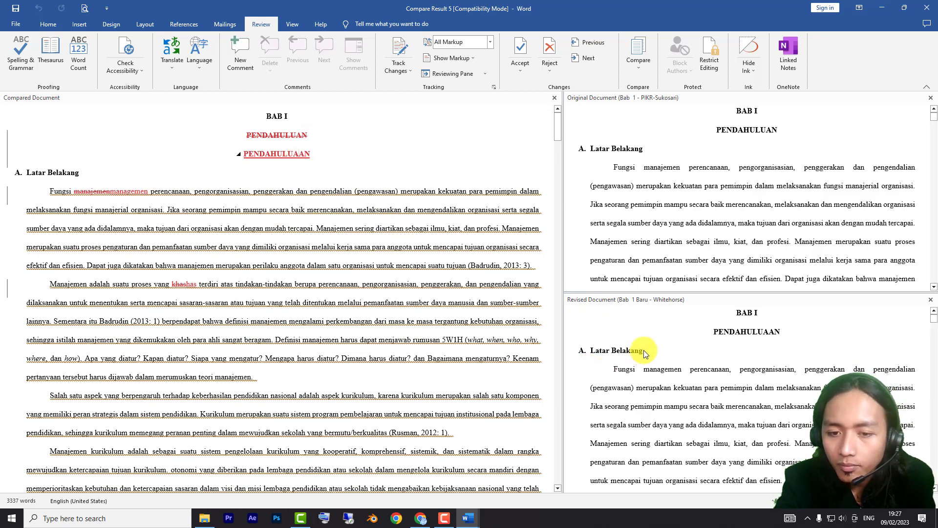
left_click(771, 335)
double_click(765, 335)
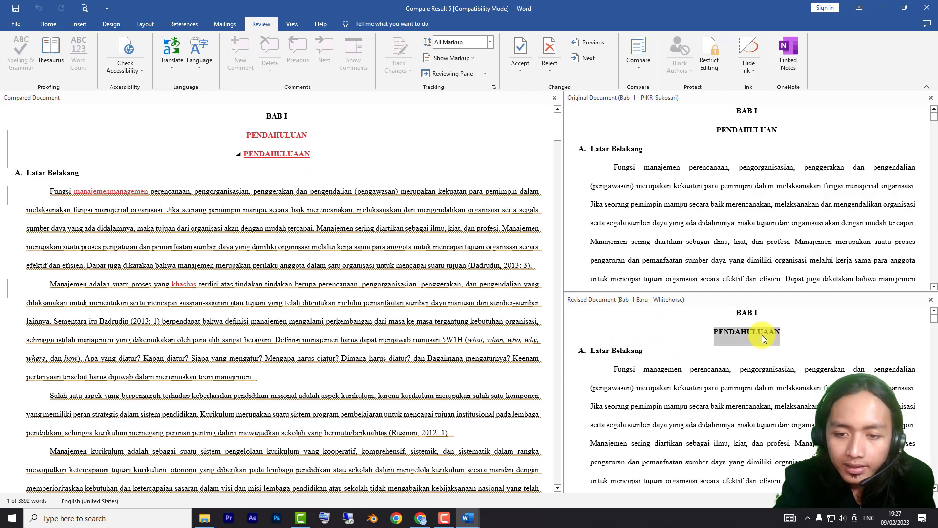
left_click(761, 335)
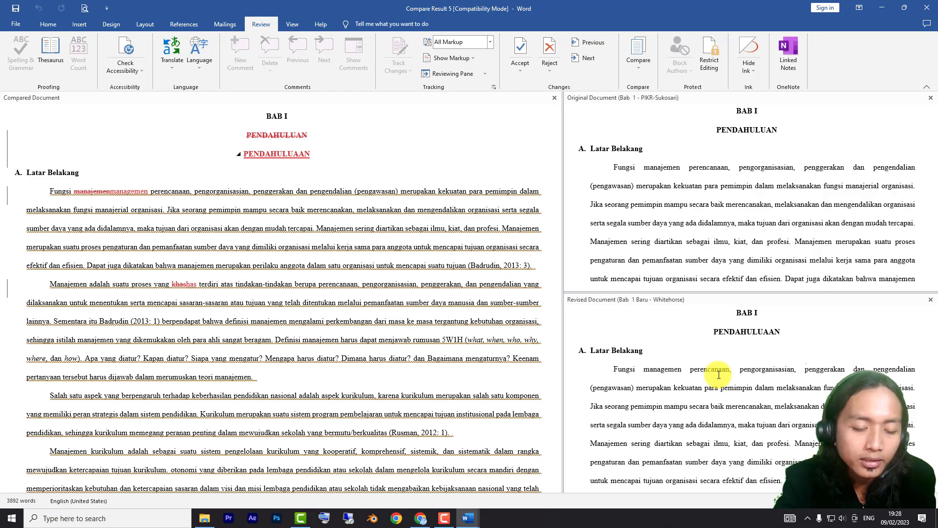
Compare the opening Latar Belakang paragraphs across the compared, original and revised documents.
scroll(719, 374, "down", 3)
scroll(719, 374, "up", 3)
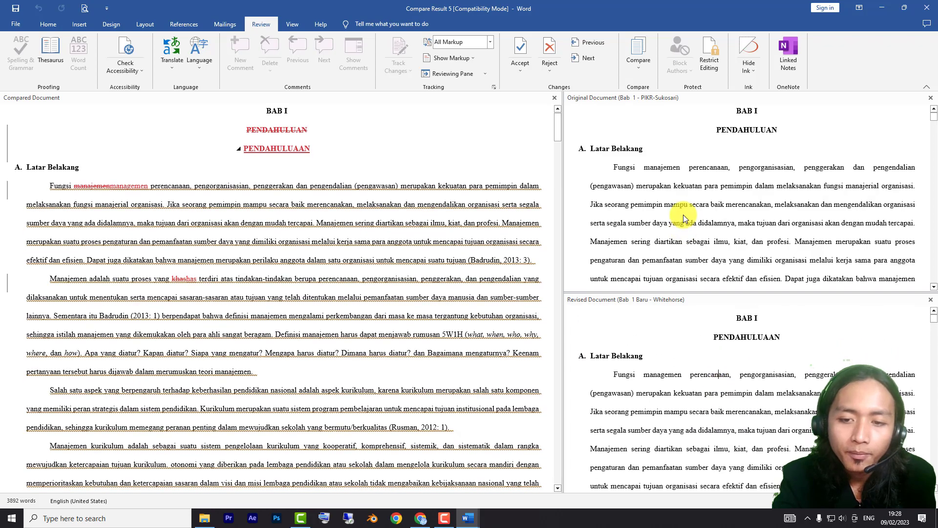
scroll(684, 218, "up", 1)
scroll(683, 218, "down", 5)
scroll(683, 218, "up", 5)
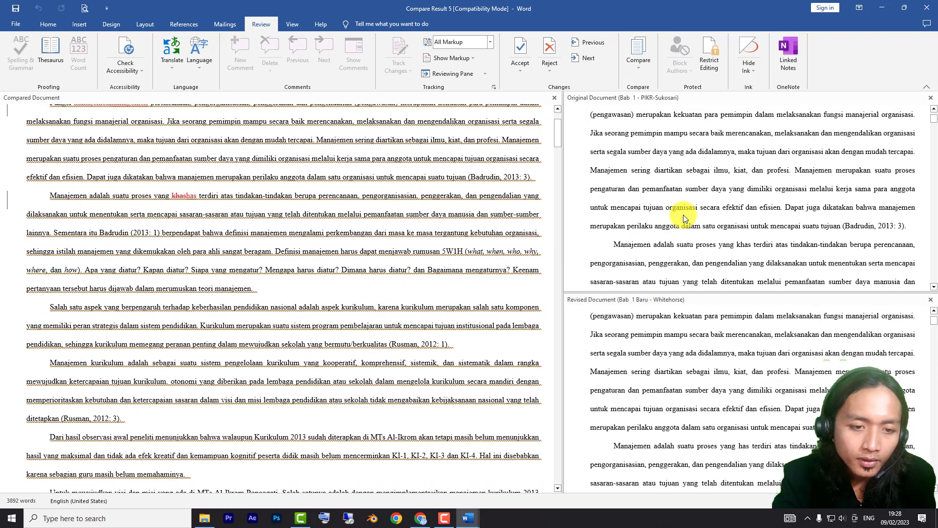